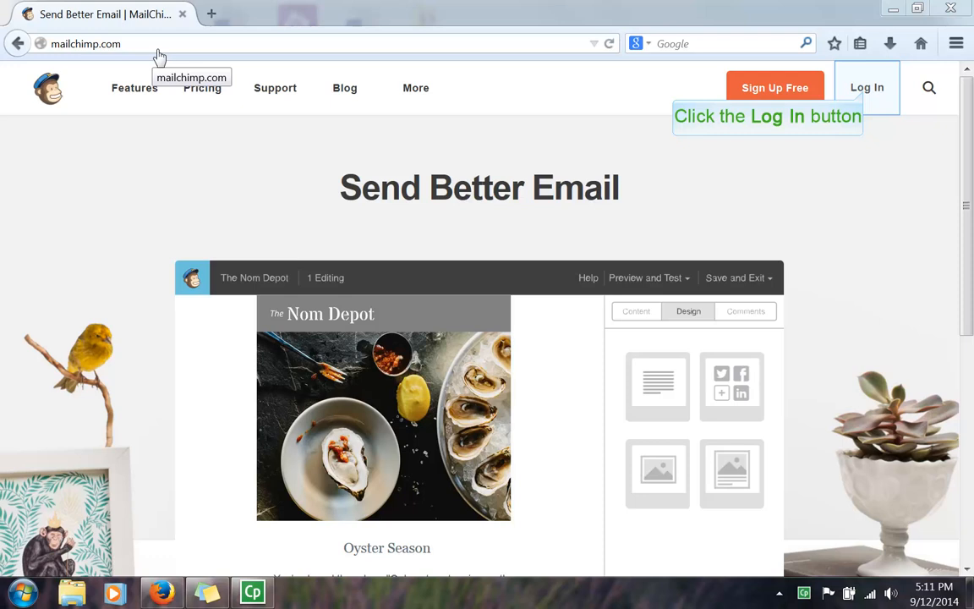
Step: Go from the MailChimp home page to the account login page
{"action": "left_click", "coordinate": [864, 94]}
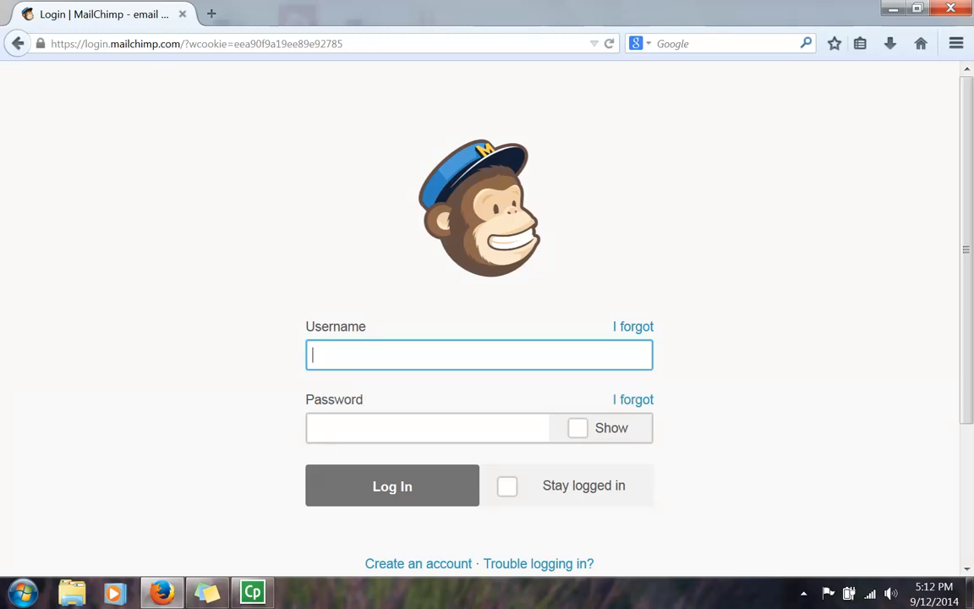
Step: Sign in with the saved account credentials to reach the Dashboard
{"action": "left_click", "coordinate": [325, 360]}
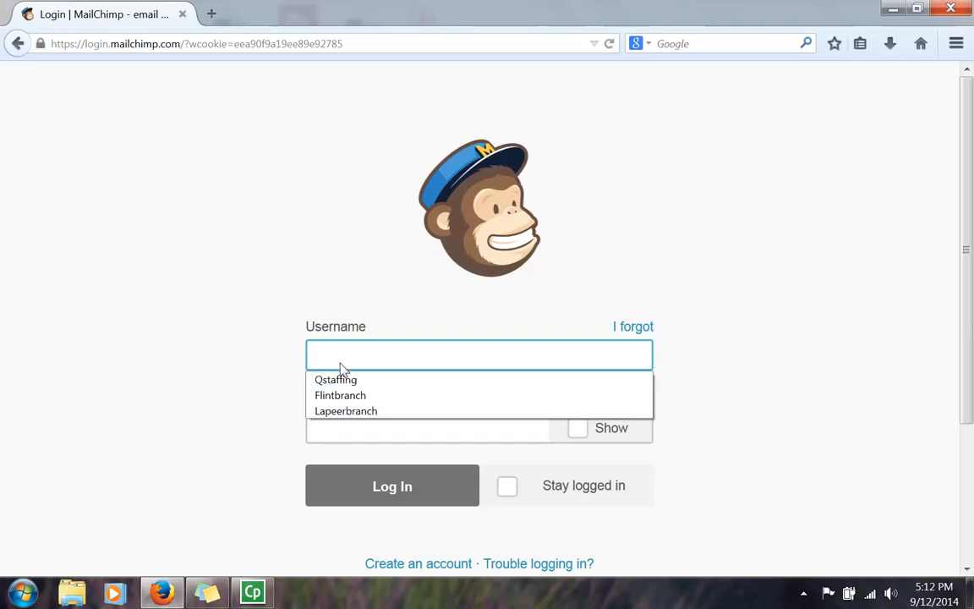
{"action": "left_click", "coordinate": [340, 380]}
{"action": "left_click", "coordinate": [373, 492]}
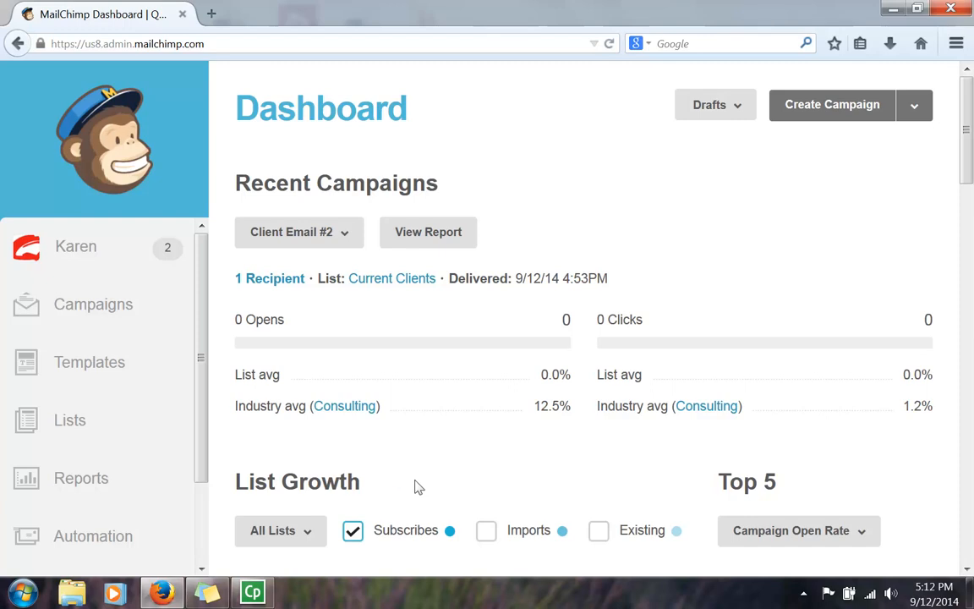
{"action": "scroll", "coordinate": [463, 416], "scroll_direction": "down", "scroll_amount": 5}
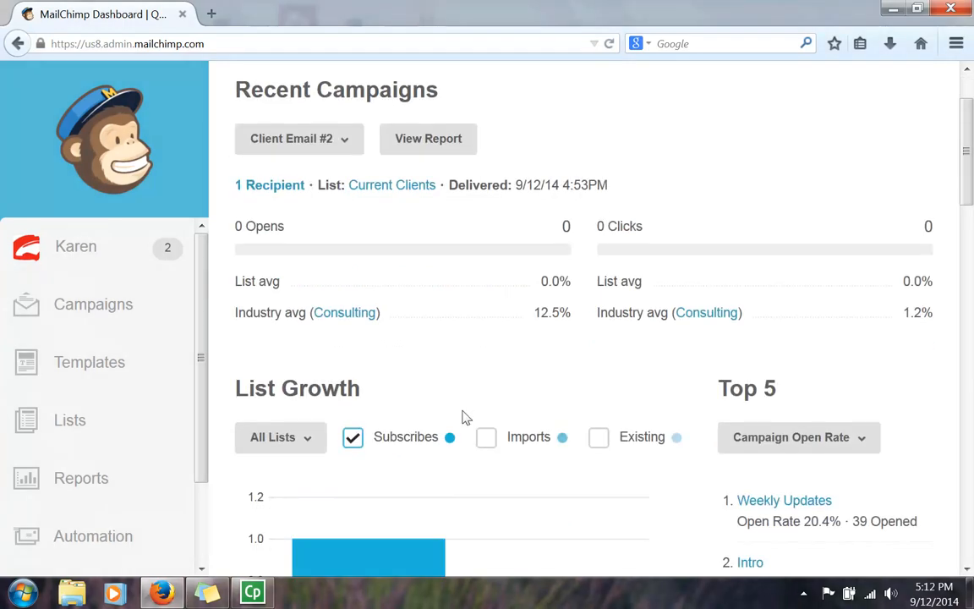
{"action": "scroll", "coordinate": [463, 414], "scroll_direction": "down", "scroll_amount": 5}
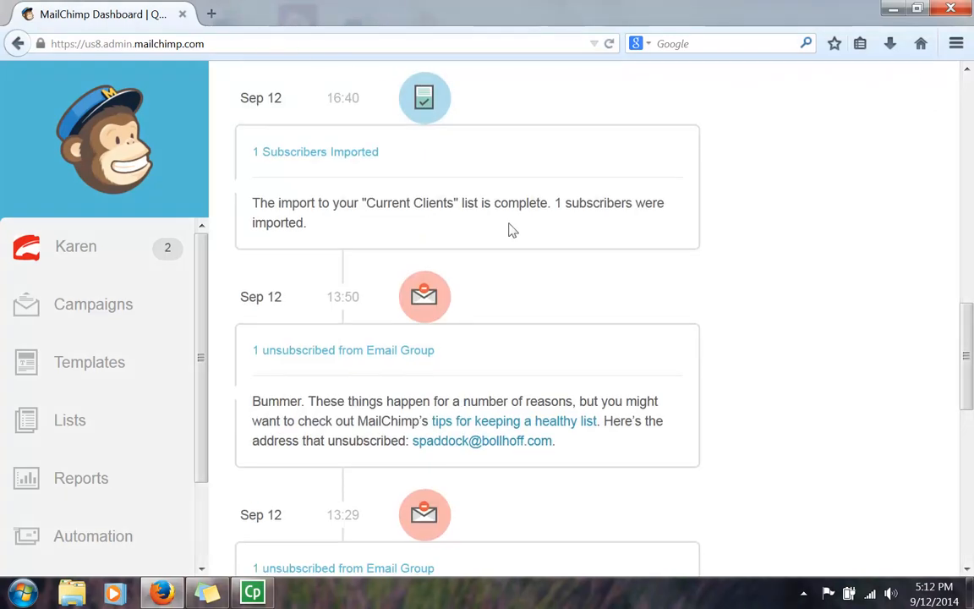
{"action": "scroll", "coordinate": [542, 399], "scroll_direction": "up", "scroll_amount": 10}
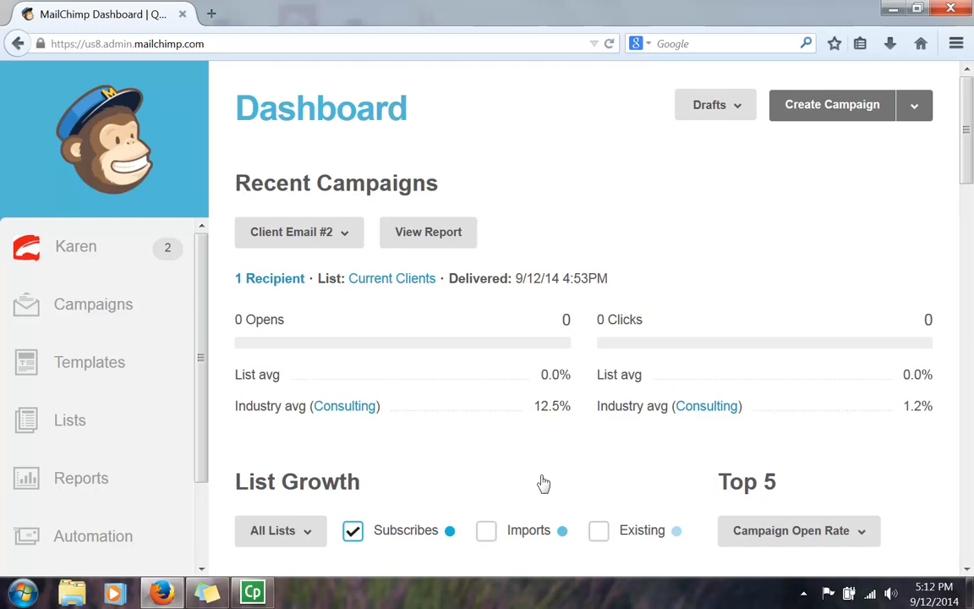
Step: From Lists, start a new list rather than groups to open the Create List form
{"action": "left_click", "coordinate": [44, 423]}
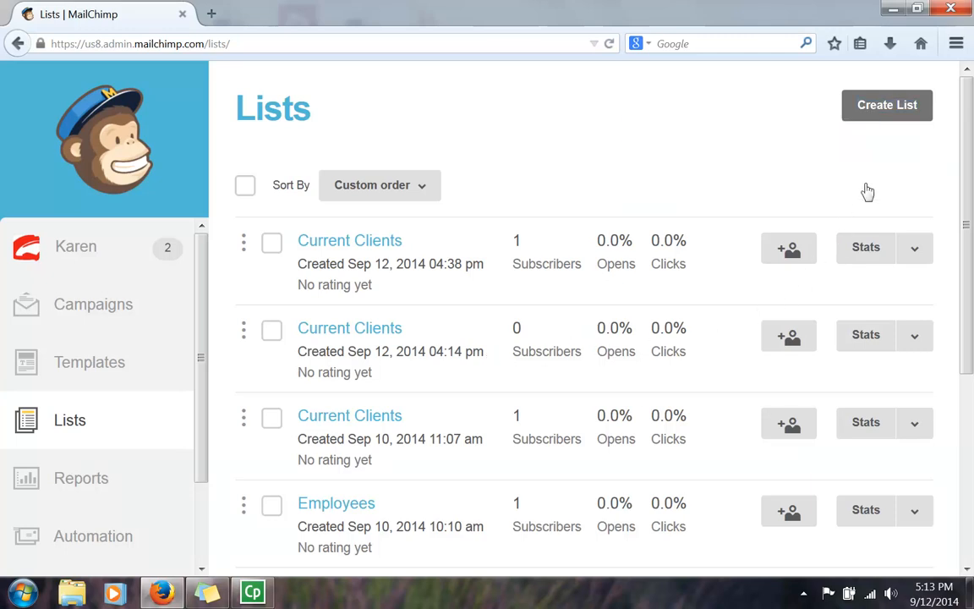
{"action": "left_click", "coordinate": [879, 112]}
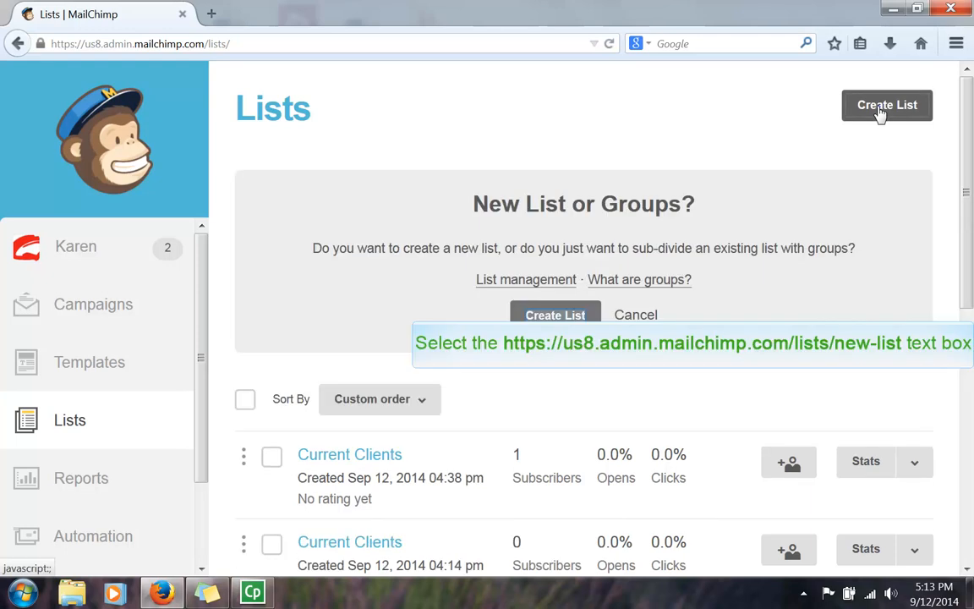
{"action": "left_click", "coordinate": [557, 326]}
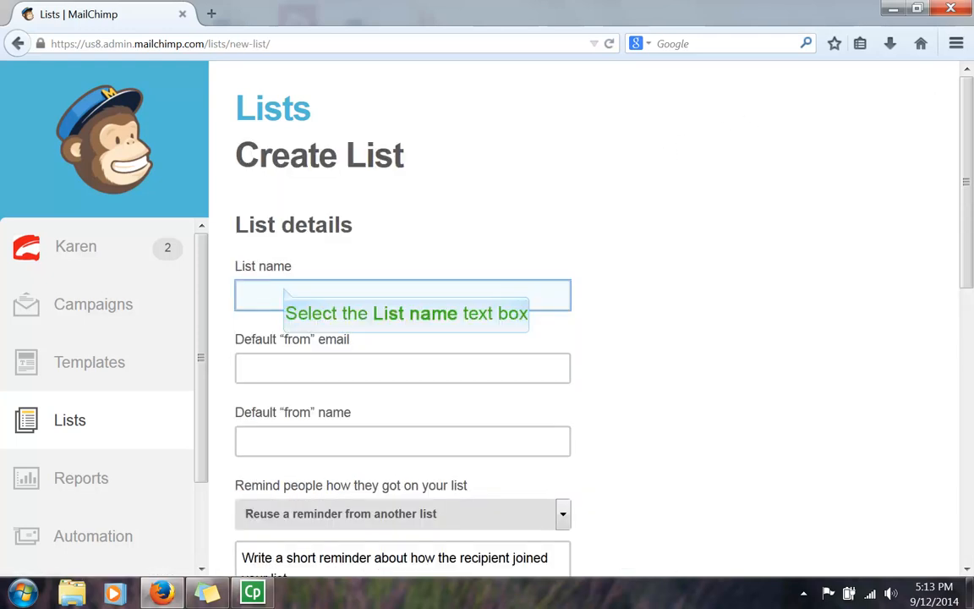
Step: Enter 'Office/Admin' as the new list's name, removing the stray space
{"action": "left_click", "coordinate": [284, 294]}
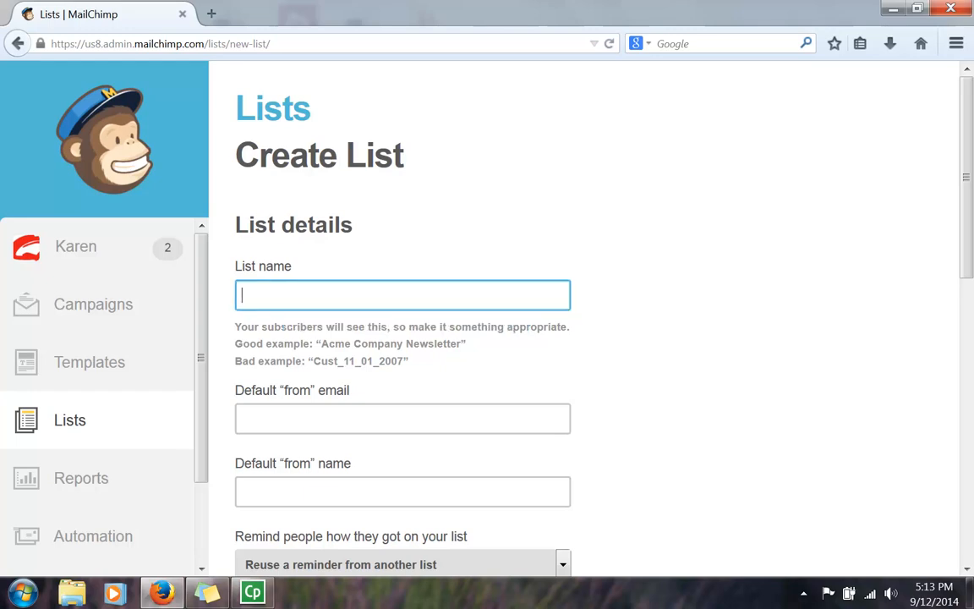
{"action": "left_click", "coordinate": [283, 289]}
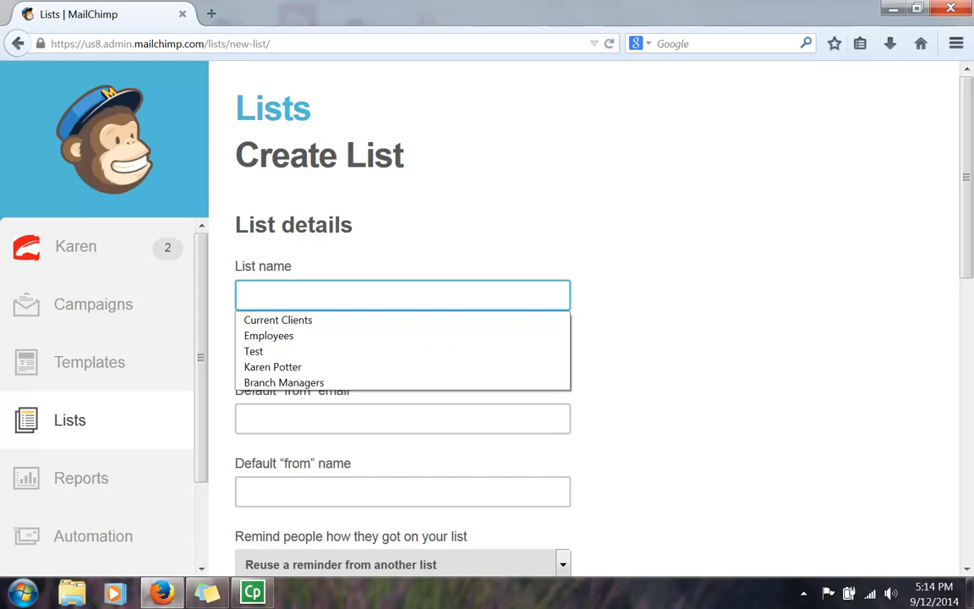
{"action": "type", "text": "Office"}
{"action": "key", "text": "BackSpace"}
{"action": "type", "text": "/Admin"}
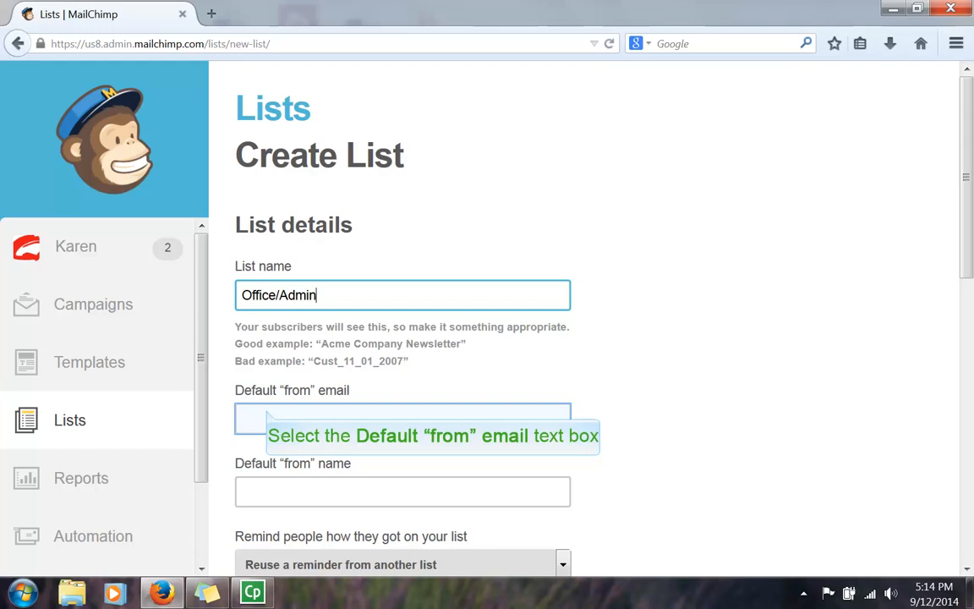
Step: Fill the Default from email and Default from name fields with the saved sender entries
{"action": "left_click", "coordinate": [265, 414]}
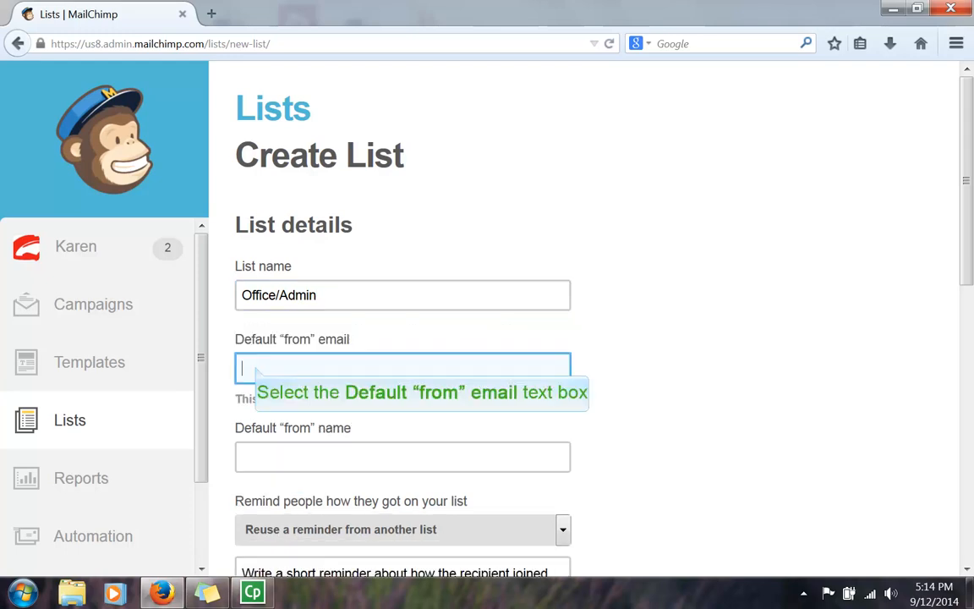
{"action": "left_click", "coordinate": [253, 369]}
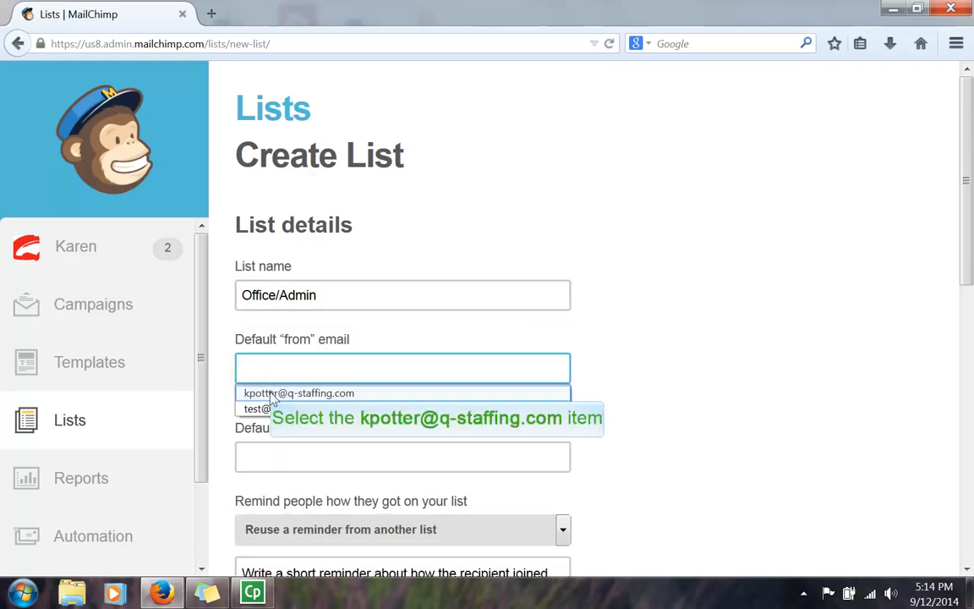
{"action": "left_click", "coordinate": [272, 392]}
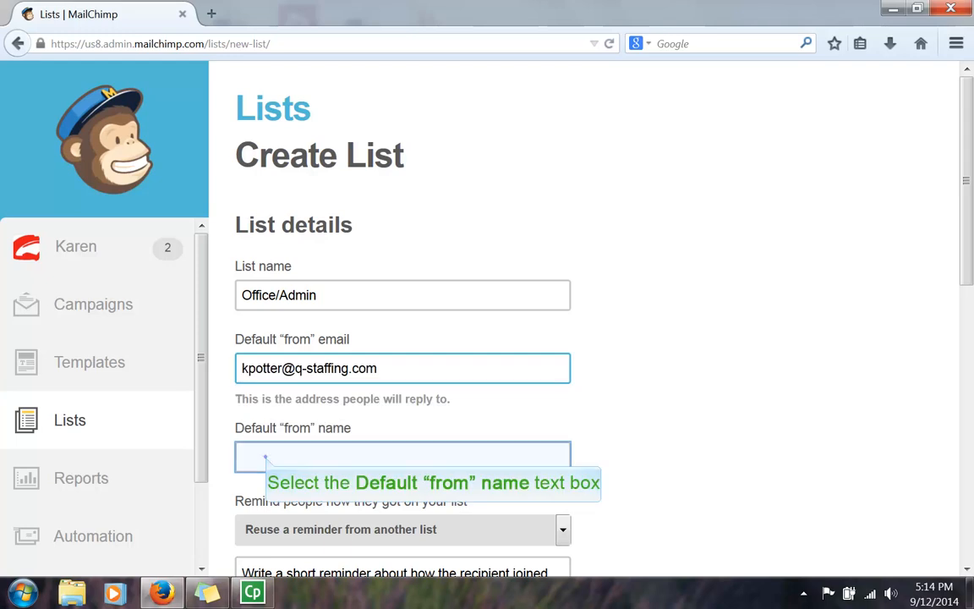
{"action": "left_click", "coordinate": [264, 458]}
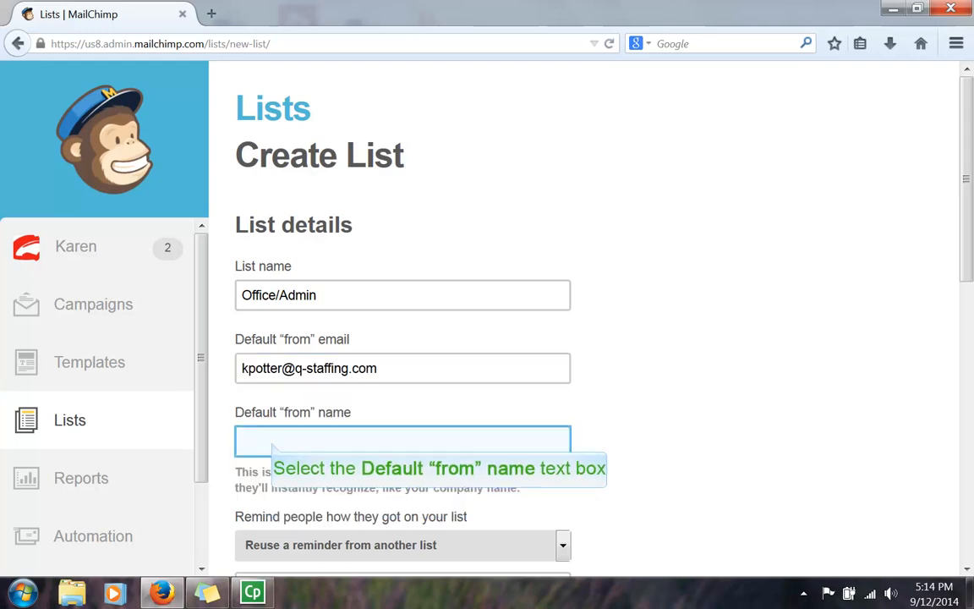
{"action": "left_click", "coordinate": [271, 441]}
{"action": "left_click", "coordinate": [276, 463]}
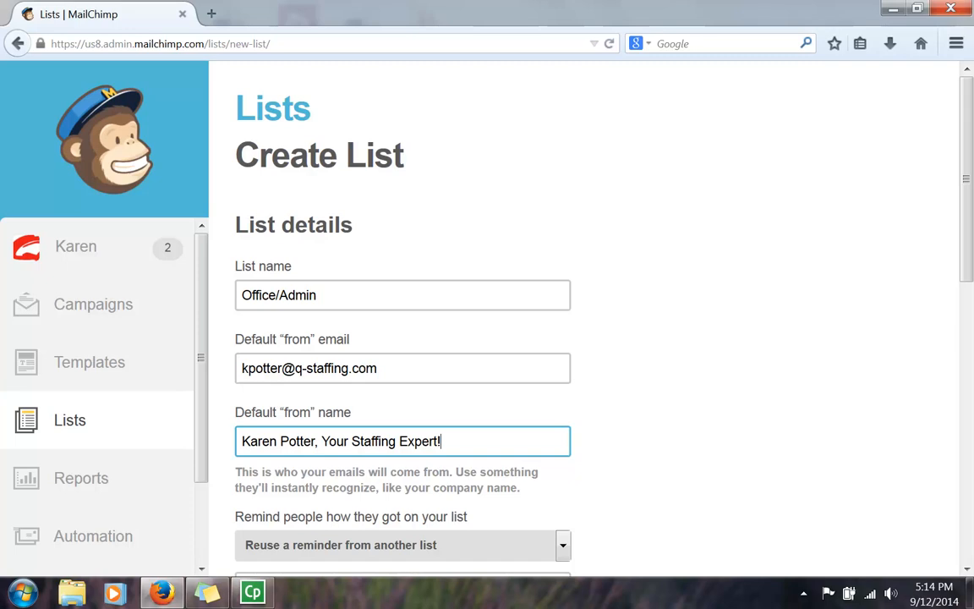
{"action": "left_click_drag", "start_coordinate": [445, 441], "coordinate": [198, 439]}
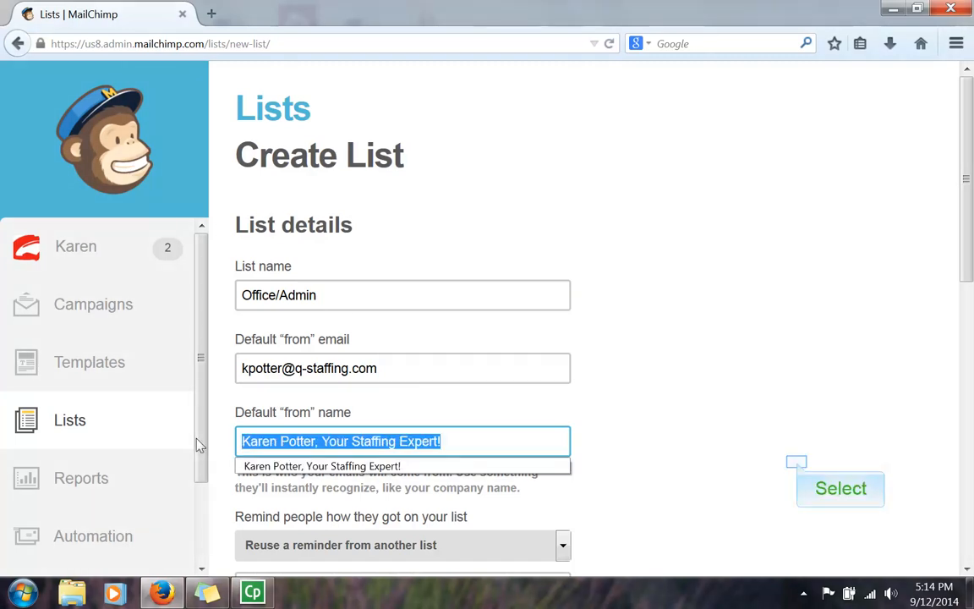
{"action": "left_click", "coordinate": [783, 461]}
{"action": "scroll", "coordinate": [783, 462], "scroll_direction": "down", "scroll_amount": 2}
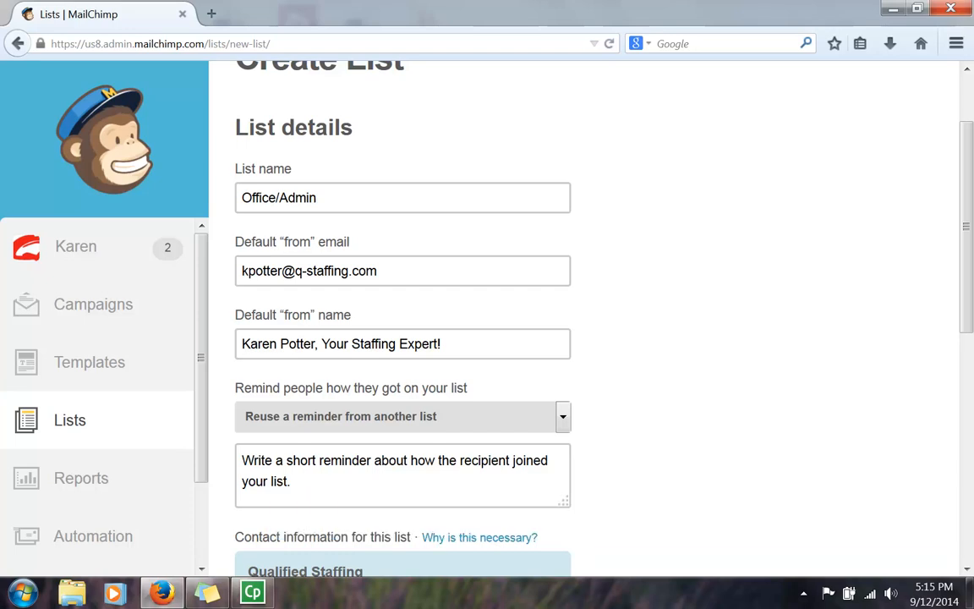
Step: Enter the signup reminder 'We love to help you grow your business!'
{"action": "left_click", "coordinate": [356, 492]}
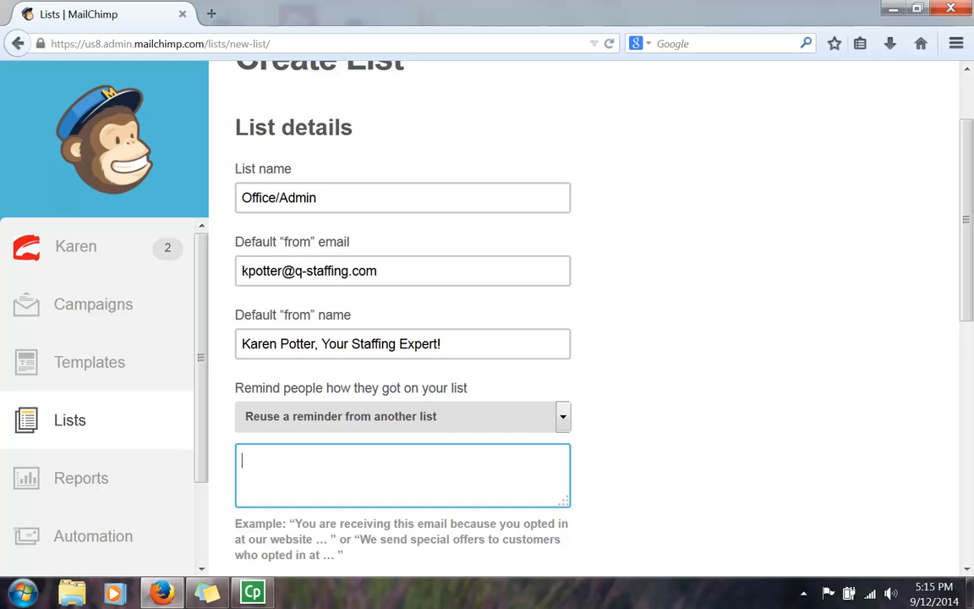
{"action": "type", "text": "We love to he"}
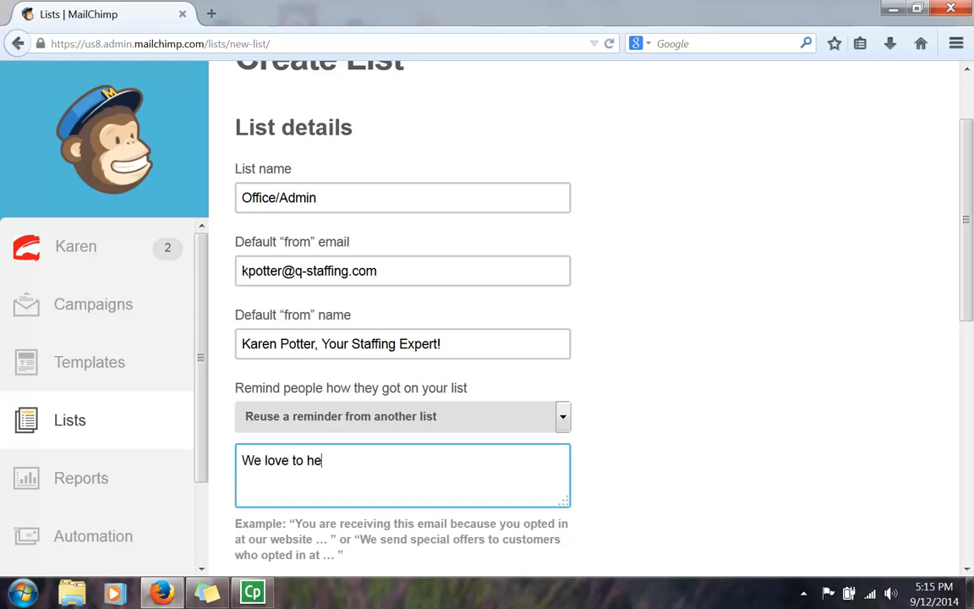
{"action": "type", "text": "lp you grow your bus"}
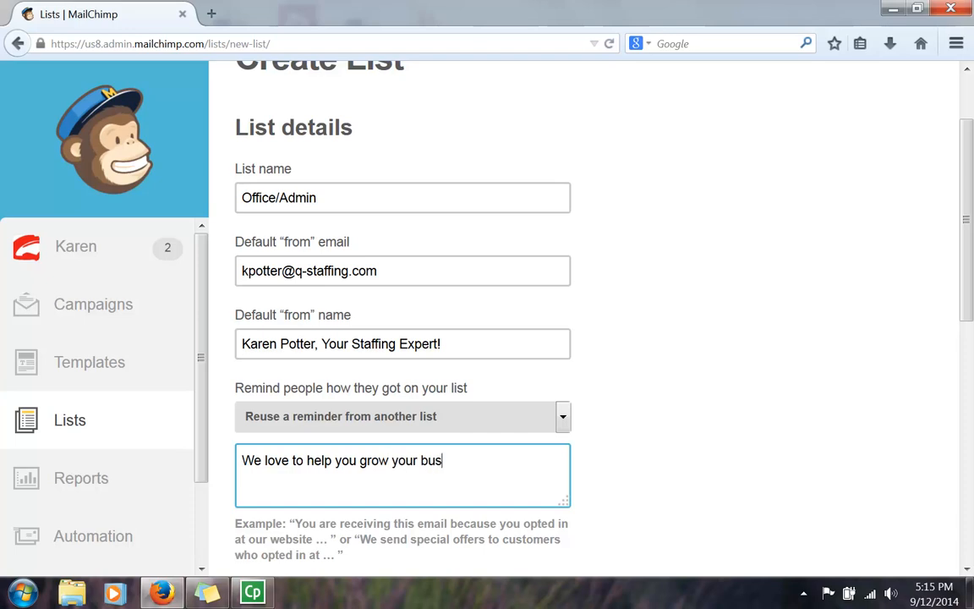
{"action": "type", "text": "inesses"}
{"action": "key", "text": "BackSpace"}
{"action": "key", "text": "BackSpace"}
{"action": "type", "text": "!"}
{"action": "left_click", "coordinate": [311, 539]}
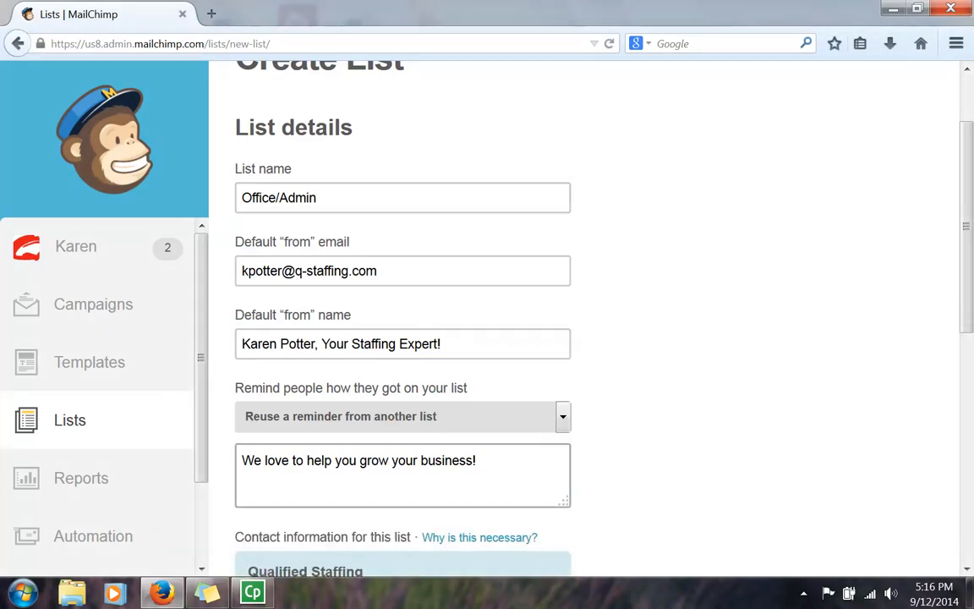
{"action": "scroll", "coordinate": [465, 485], "scroll_direction": "down", "scroll_amount": 2}
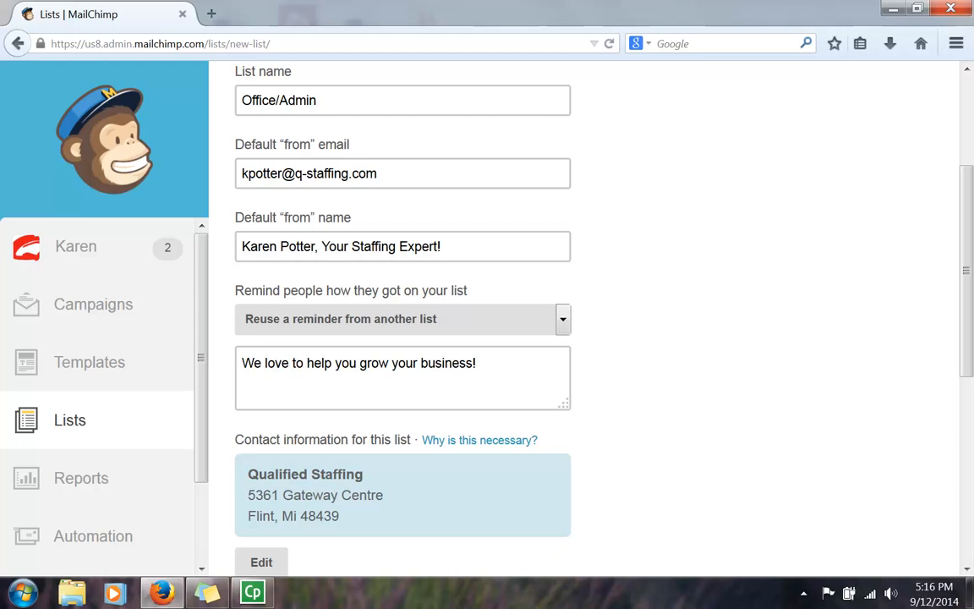
Step: Scroll past the contact info and notification settings and save the Office/Admin list
{"action": "scroll", "coordinate": [326, 500], "scroll_direction": "down", "scroll_amount": 4}
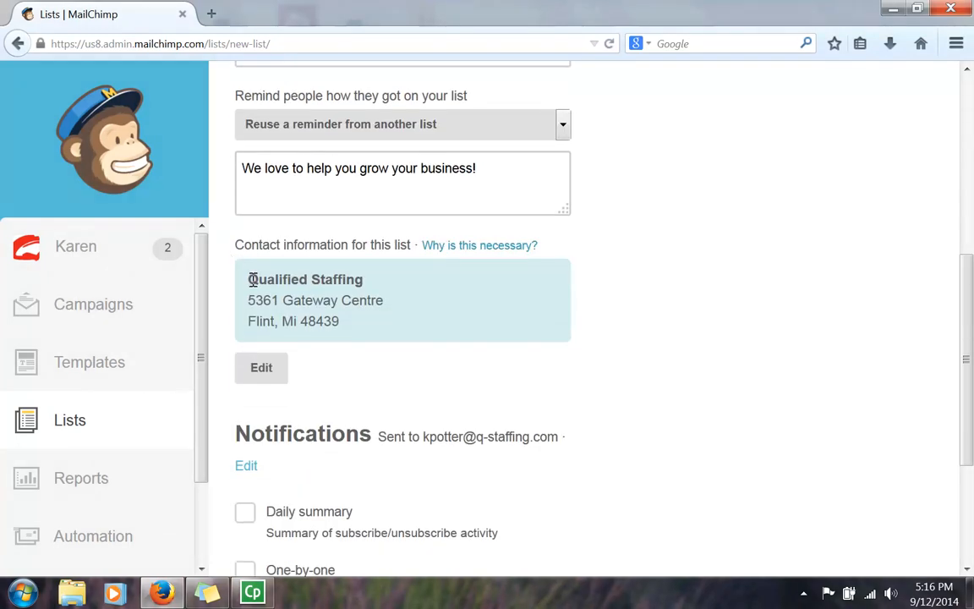
{"action": "left_click_drag", "start_coordinate": [250, 279], "coordinate": [380, 339]}
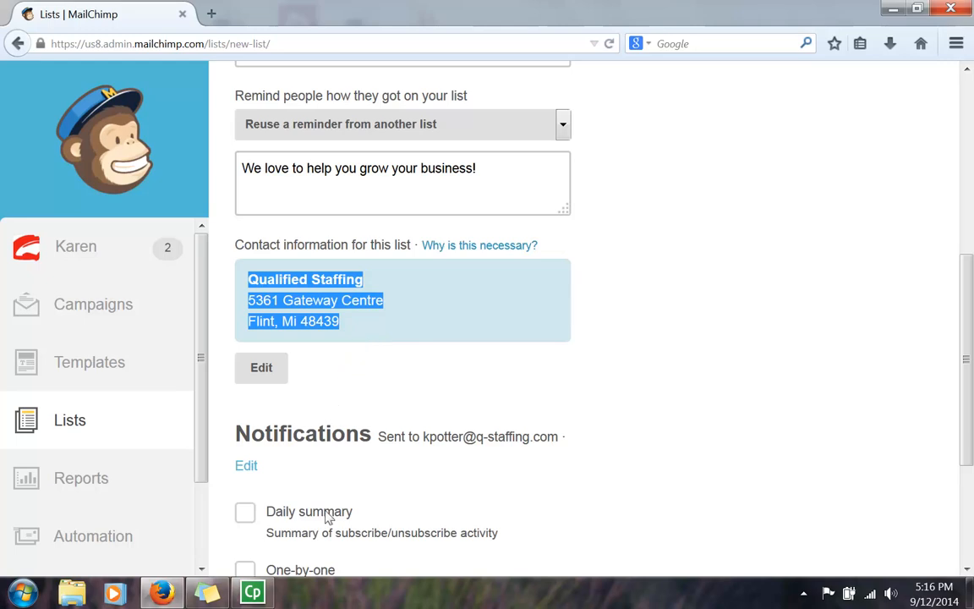
{"action": "scroll", "coordinate": [346, 457], "scroll_direction": "down", "scroll_amount": 4}
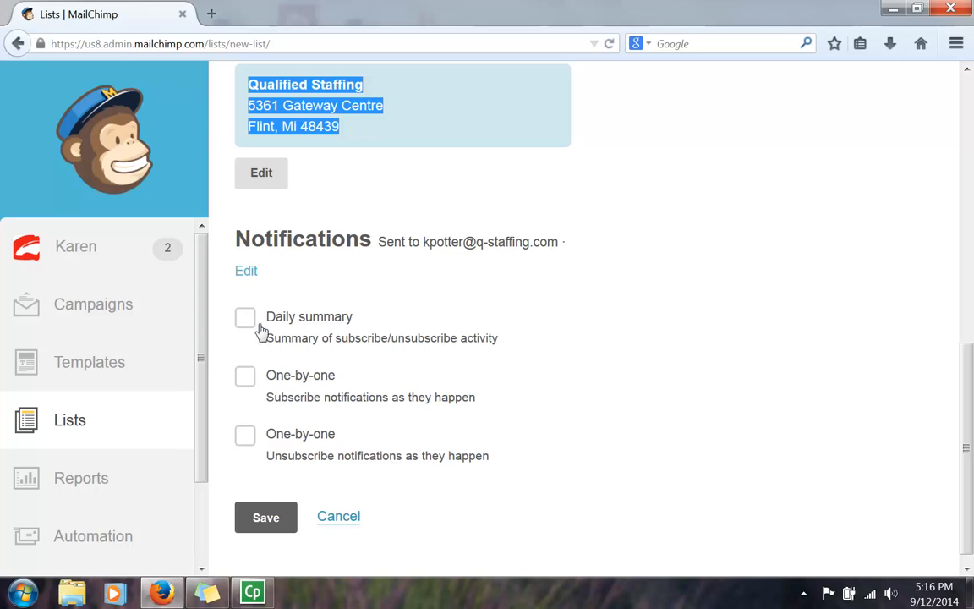
{"action": "scroll", "coordinate": [273, 514], "scroll_direction": "down", "scroll_amount": 1}
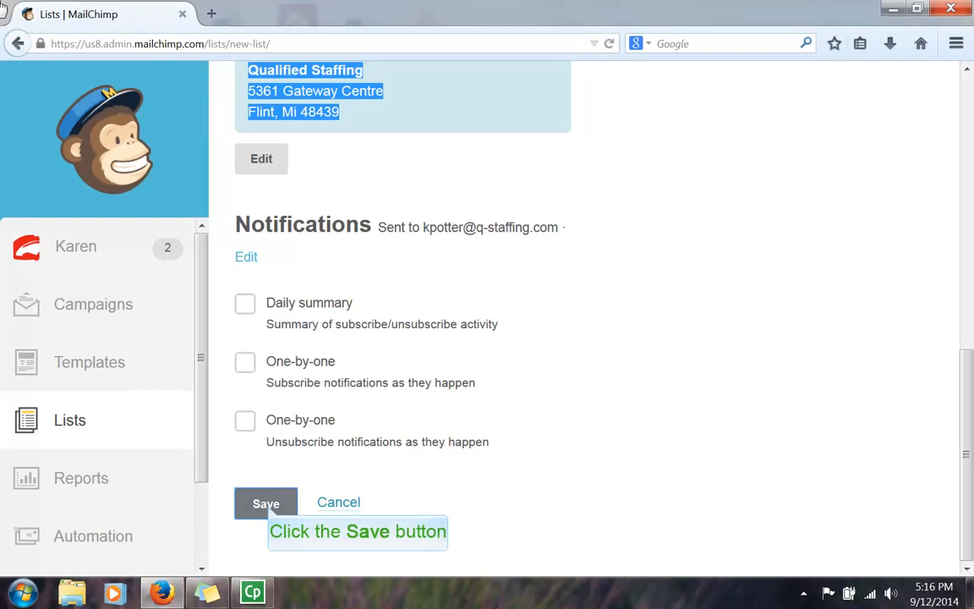
{"action": "left_click", "coordinate": [266, 505]}
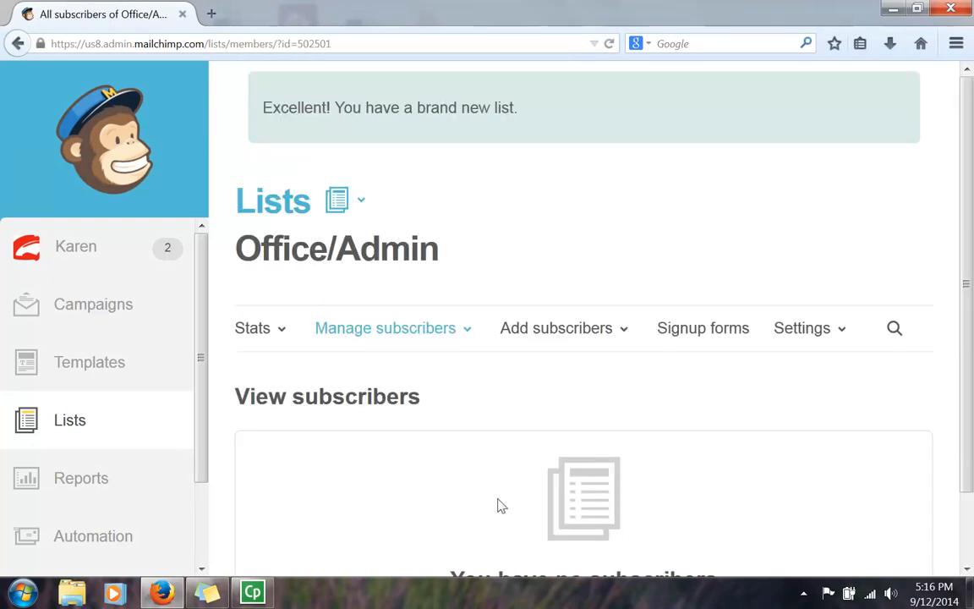
{"action": "scroll", "coordinate": [517, 499], "scroll_direction": "down", "scroll_amount": 2}
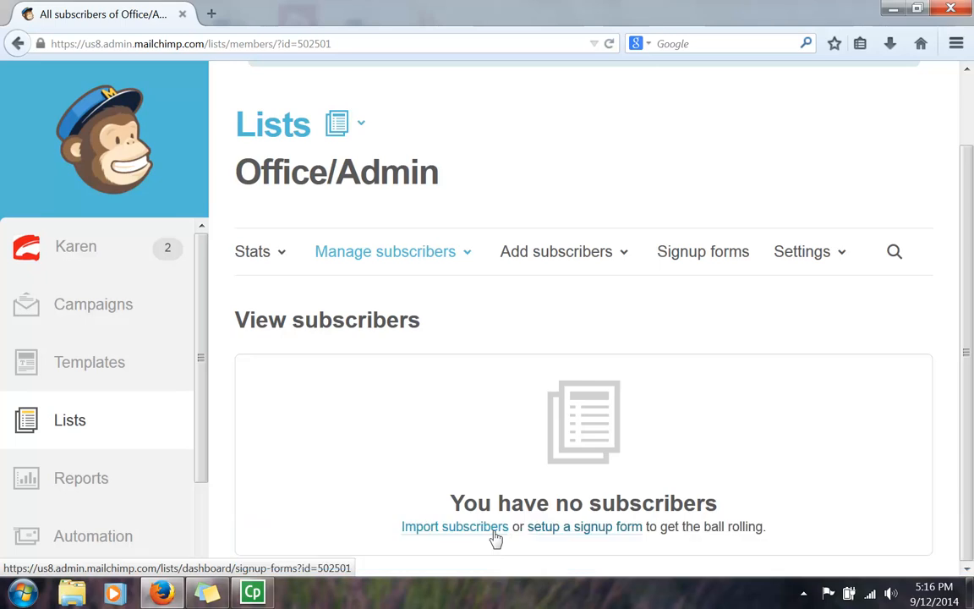
Step: Open Import subscribers for Office/Admin and browse the CSV, Copy/Paste and Salesforce sources
{"action": "left_click", "coordinate": [465, 527]}
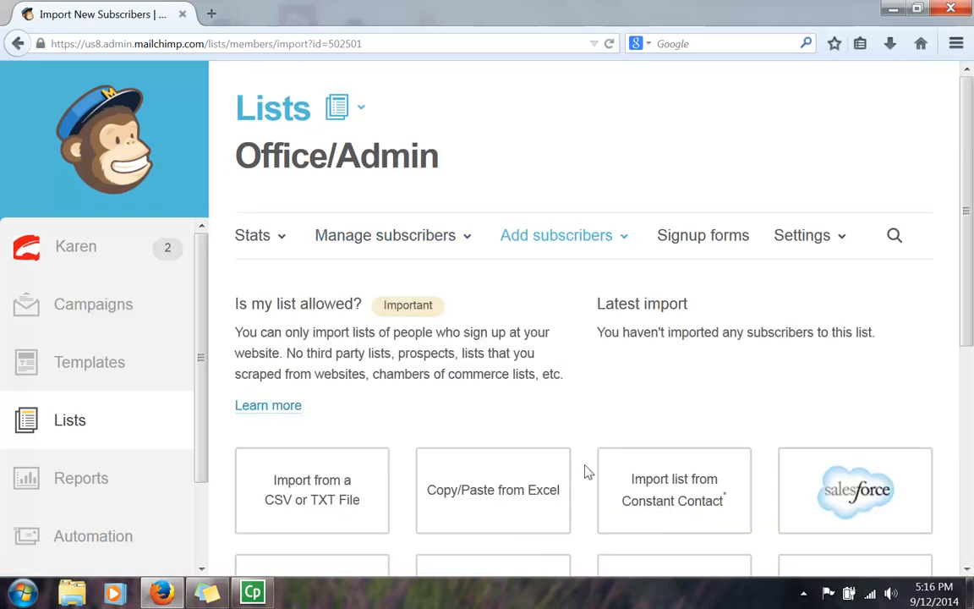
{"action": "scroll", "coordinate": [604, 393], "scroll_direction": "down", "scroll_amount": 3}
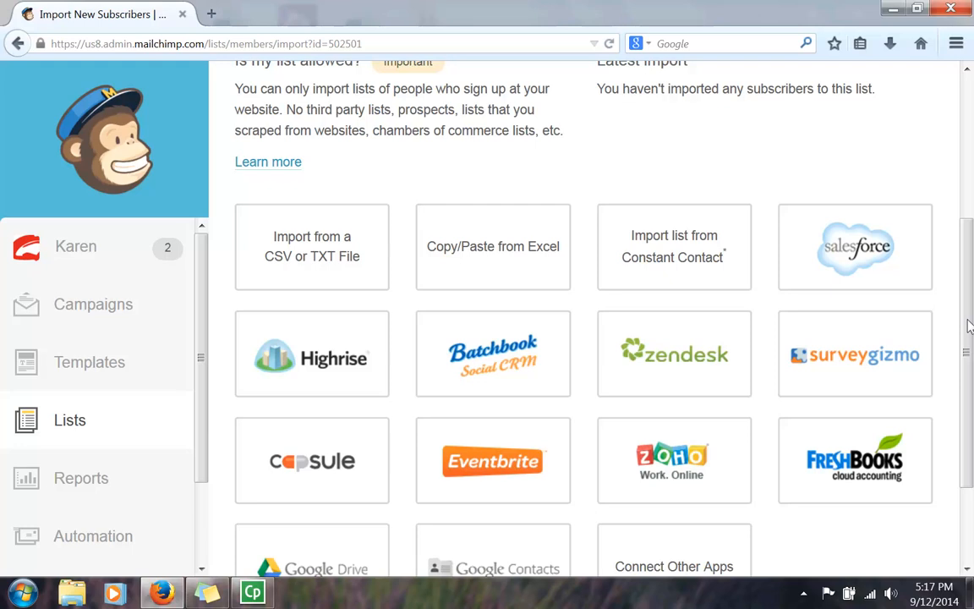
{"action": "scroll", "coordinate": [652, 411], "scroll_direction": "down", "scroll_amount": 2}
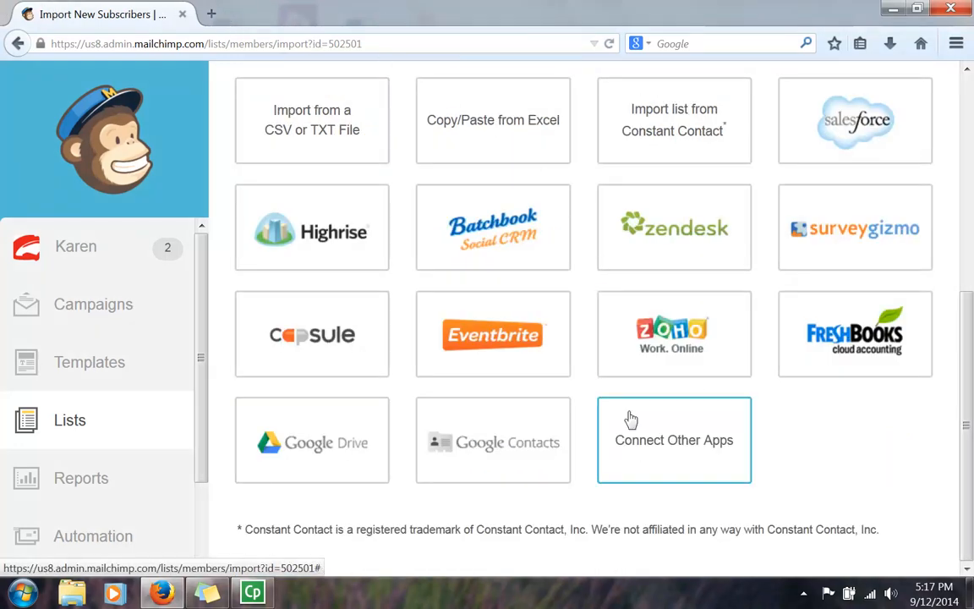
{"action": "scroll", "coordinate": [630, 420], "scroll_direction": "up", "scroll_amount": 2}
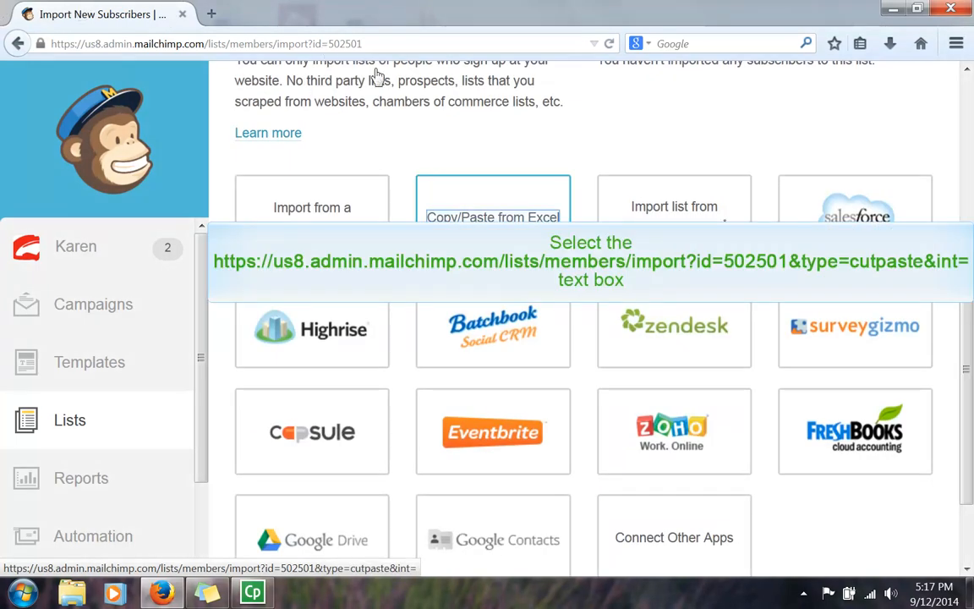
Step: Choose Copy/Paste from Excel and enter a subscriber's e-mail address and first name, comma-separated
{"action": "left_click", "coordinate": [471, 222]}
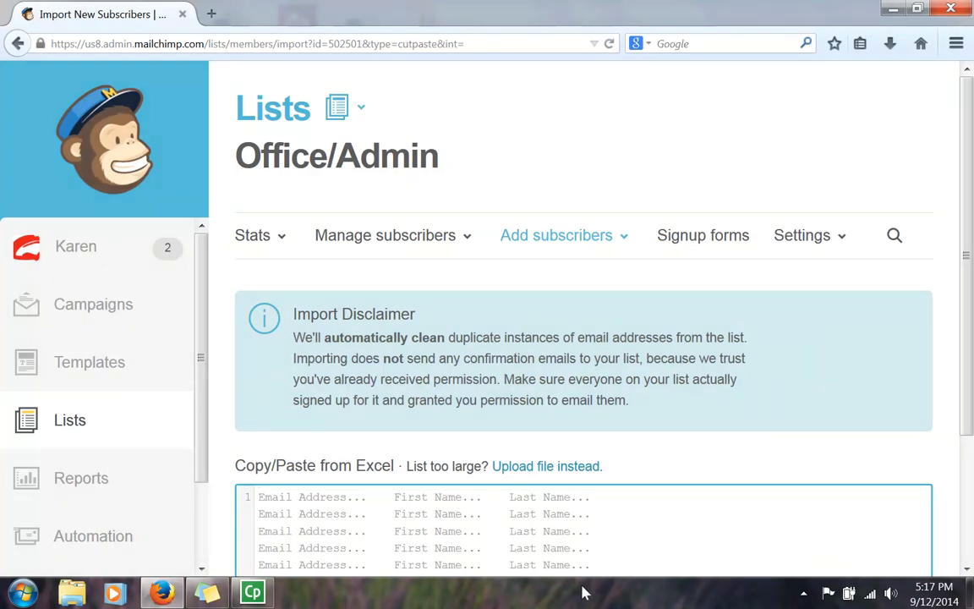
{"action": "scroll", "coordinate": [331, 528], "scroll_direction": "down", "scroll_amount": 2}
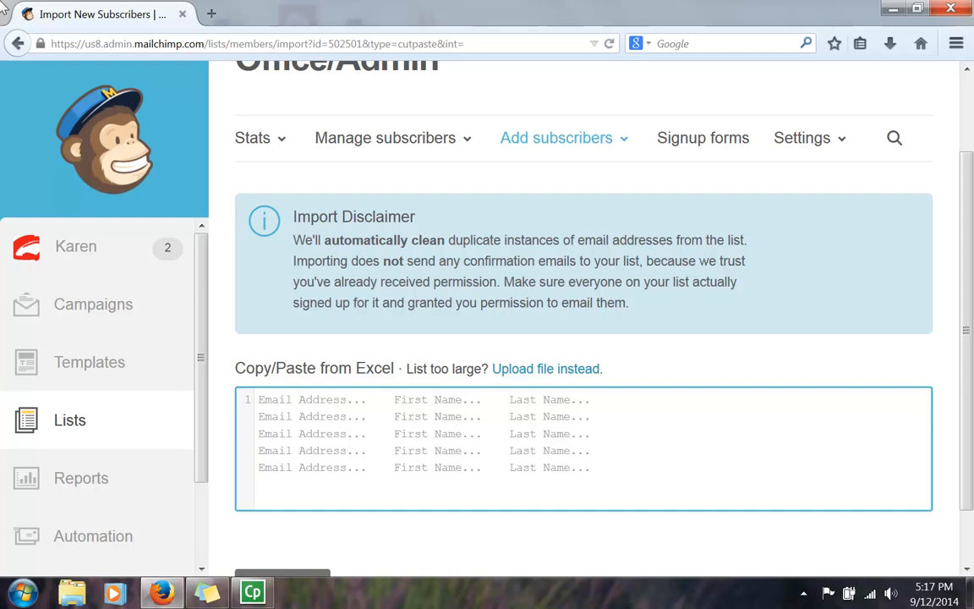
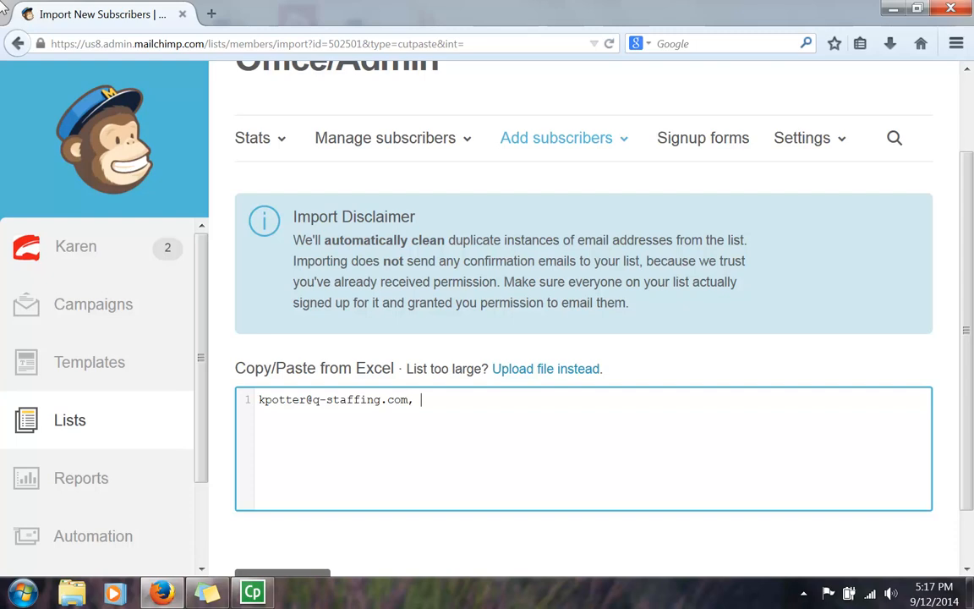
{"action": "type", "text": "Karen"}
{"action": "scroll", "coordinate": [359, 500], "scroll_direction": "down", "scroll_amount": 2}
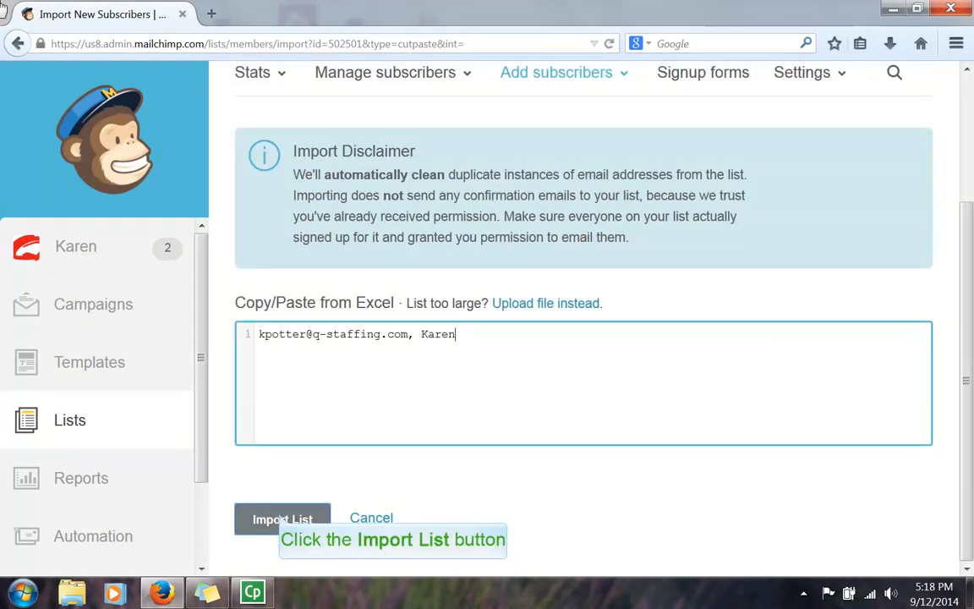
Step: Match column one to Email Address and column two to First Name, then complete the import
{"action": "left_click", "coordinate": [280, 520]}
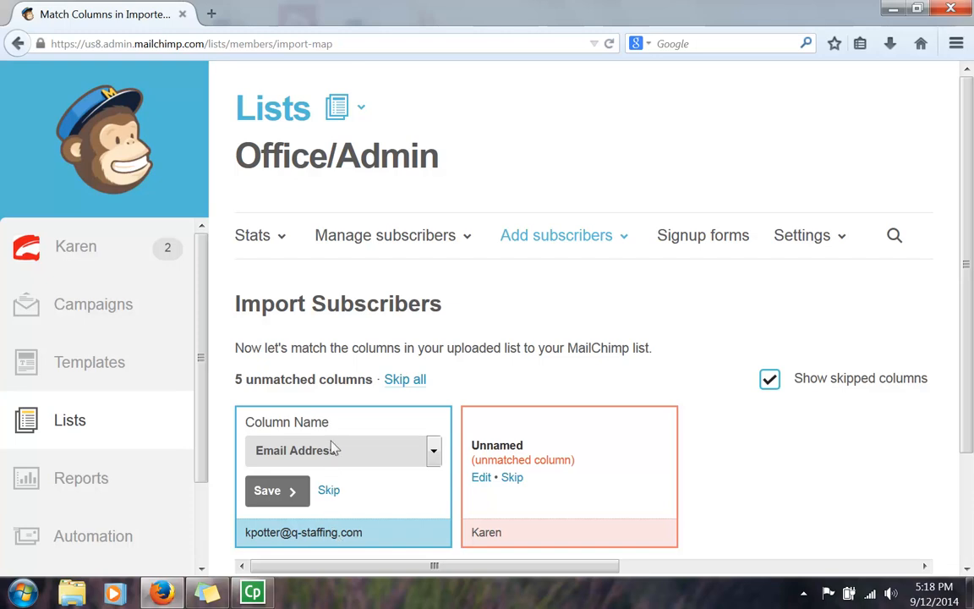
{"action": "left_click", "coordinate": [272, 490]}
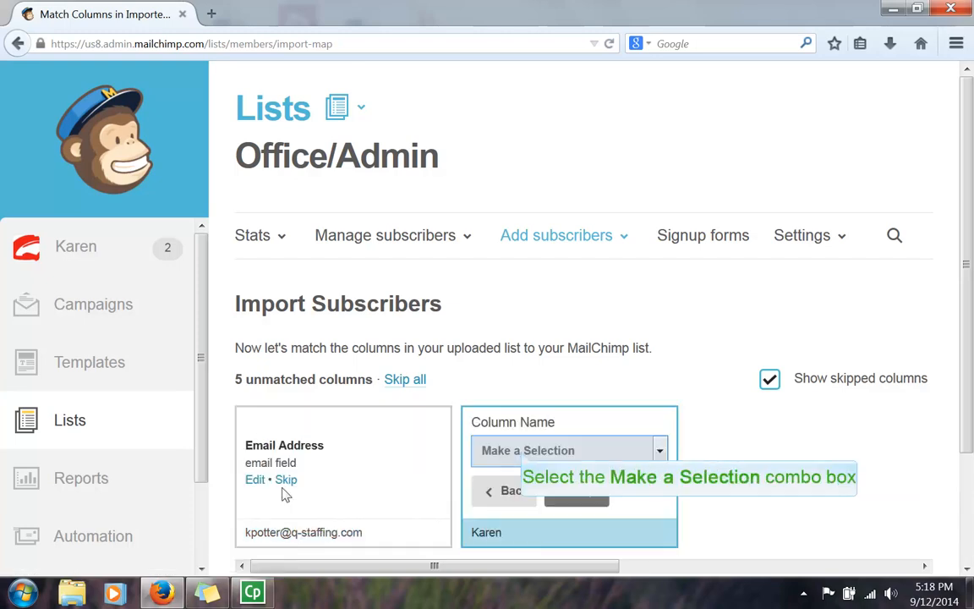
{"action": "left_click", "coordinate": [523, 454]}
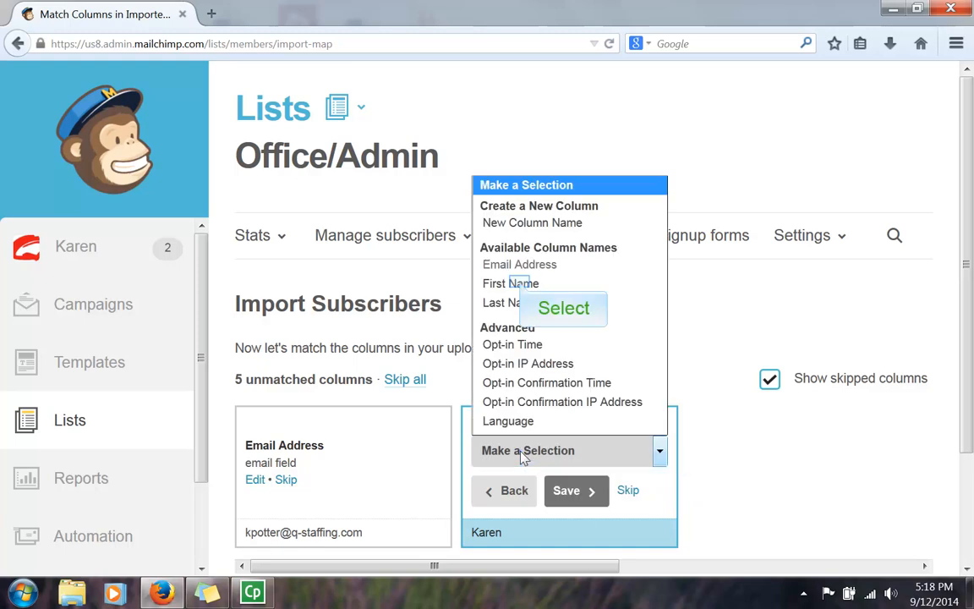
{"action": "left_click", "coordinate": [522, 285]}
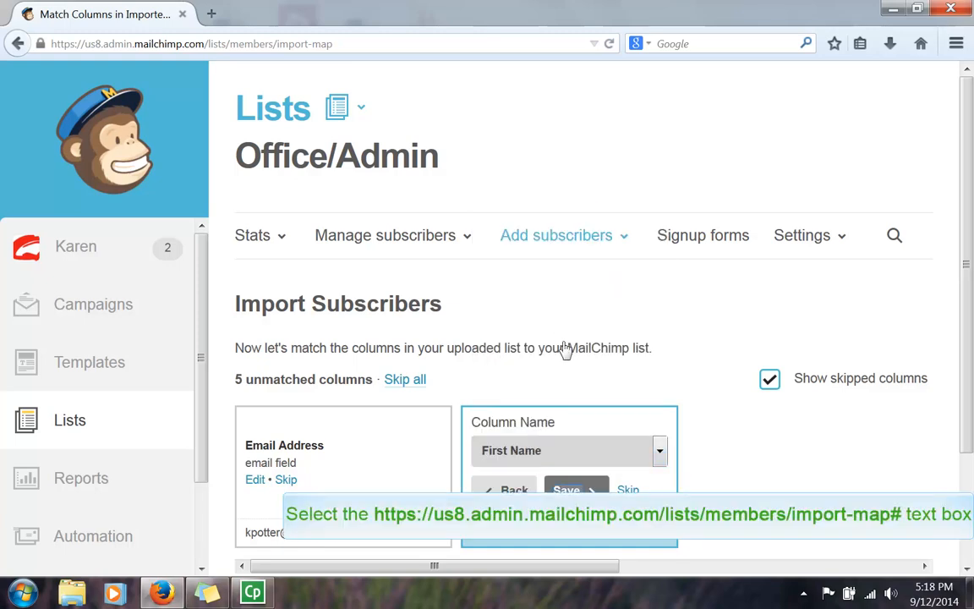
{"action": "left_click", "coordinate": [575, 494]}
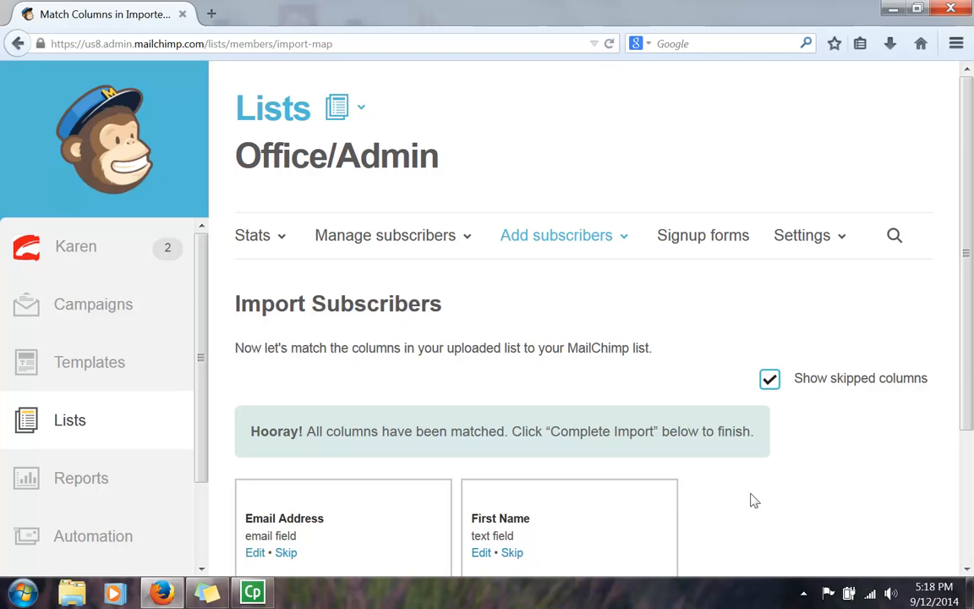
{"action": "scroll", "coordinate": [864, 507], "scroll_direction": "down", "scroll_amount": 3}
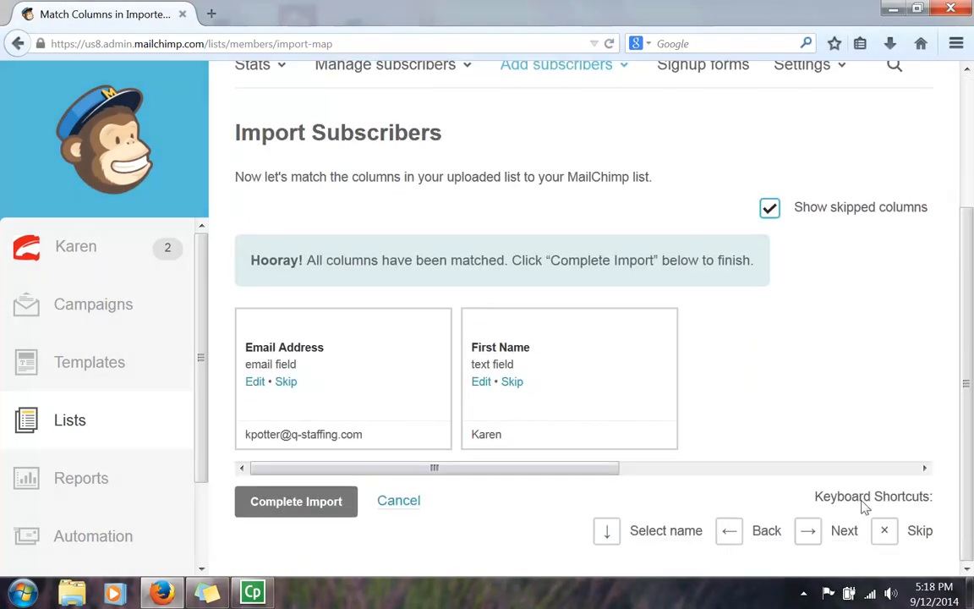
{"action": "left_click", "coordinate": [290, 507]}
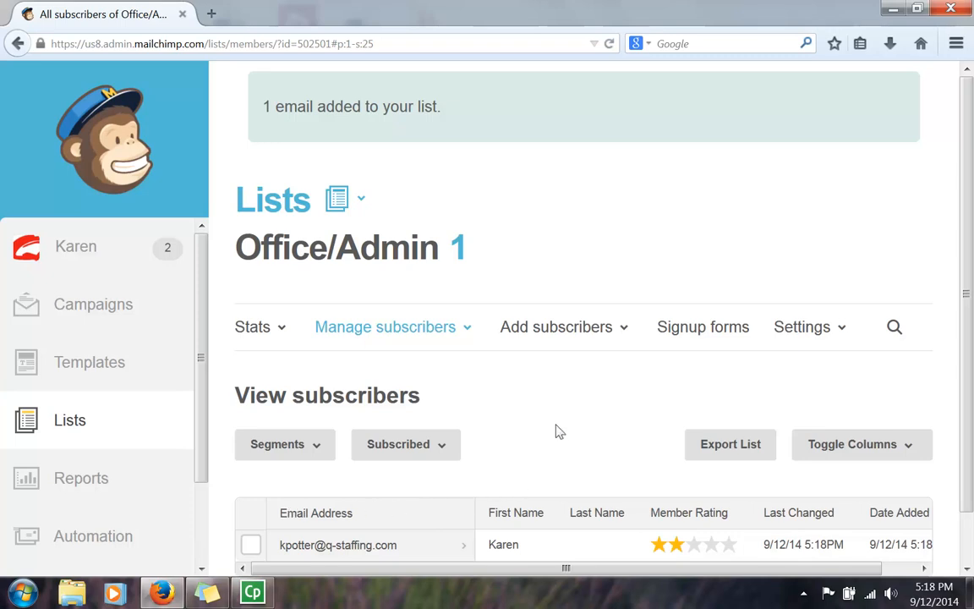
Step: Check the one imported subscriber in the Office/Admin table, then return to the Lists overview
{"action": "scroll", "coordinate": [556, 431], "scroll_direction": "down", "scroll_amount": 1}
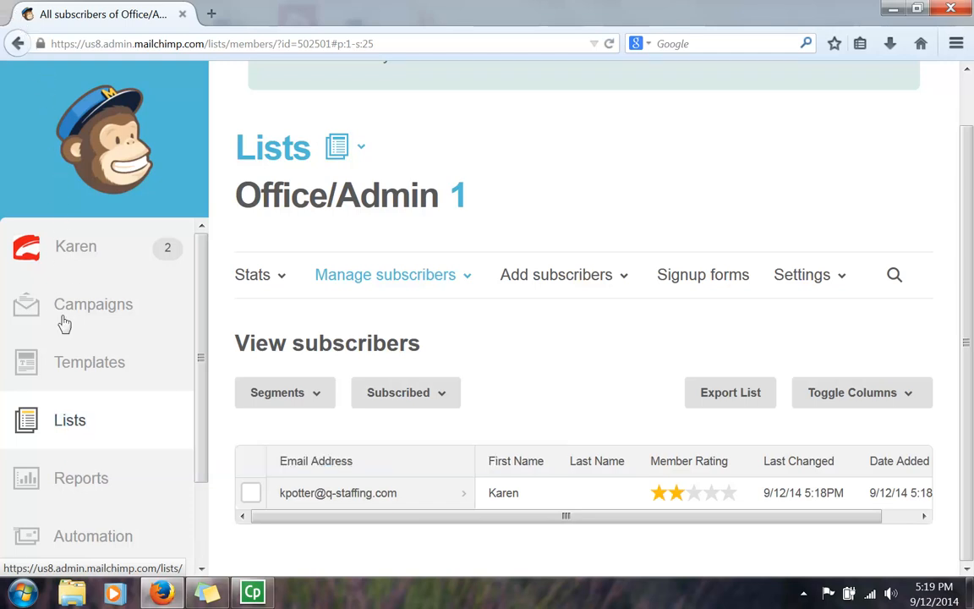
{"action": "left_click", "coordinate": [68, 429]}
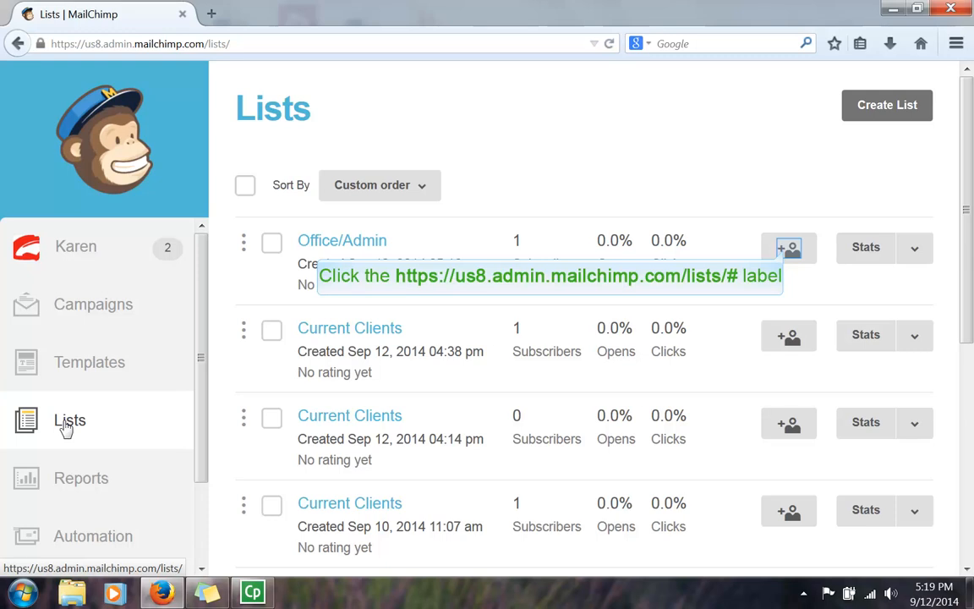
Step: Add a subscriber to Office/Admin using a saved email address, with permission confirmed
{"action": "left_click", "coordinate": [788, 249]}
{"action": "left_click", "coordinate": [319, 395]}
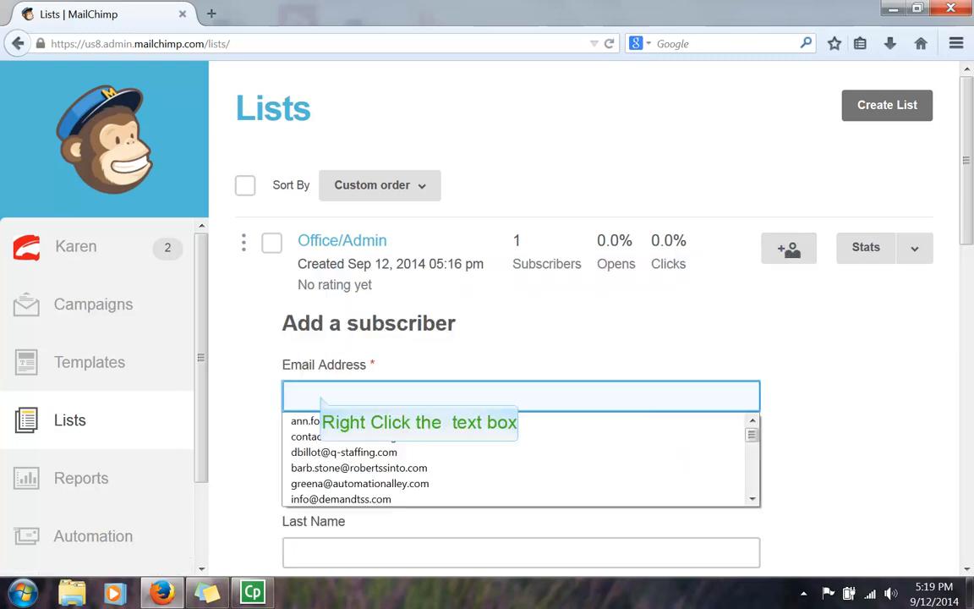
{"action": "right_click", "coordinate": [320, 396]}
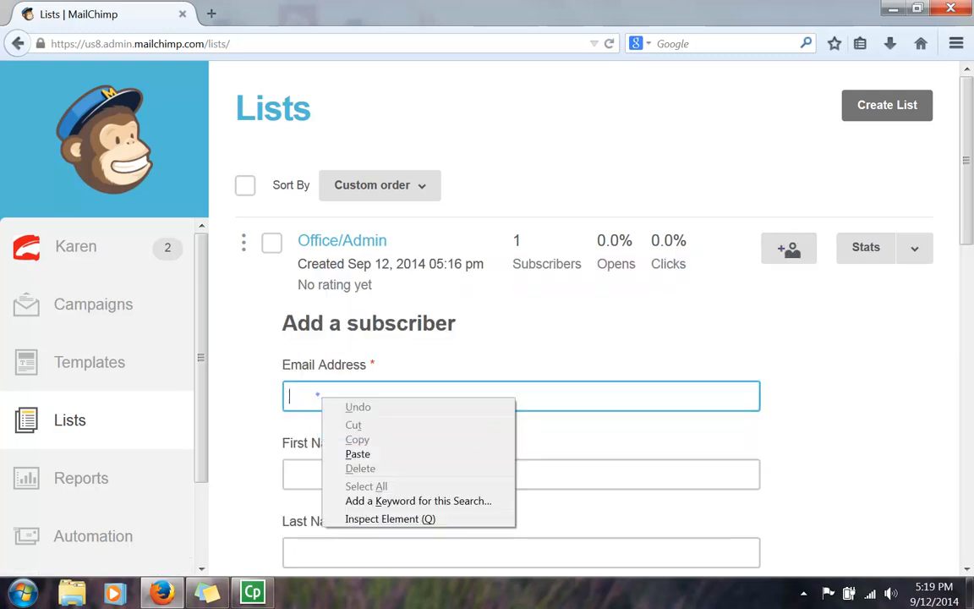
{"action": "left_click", "coordinate": [322, 397]}
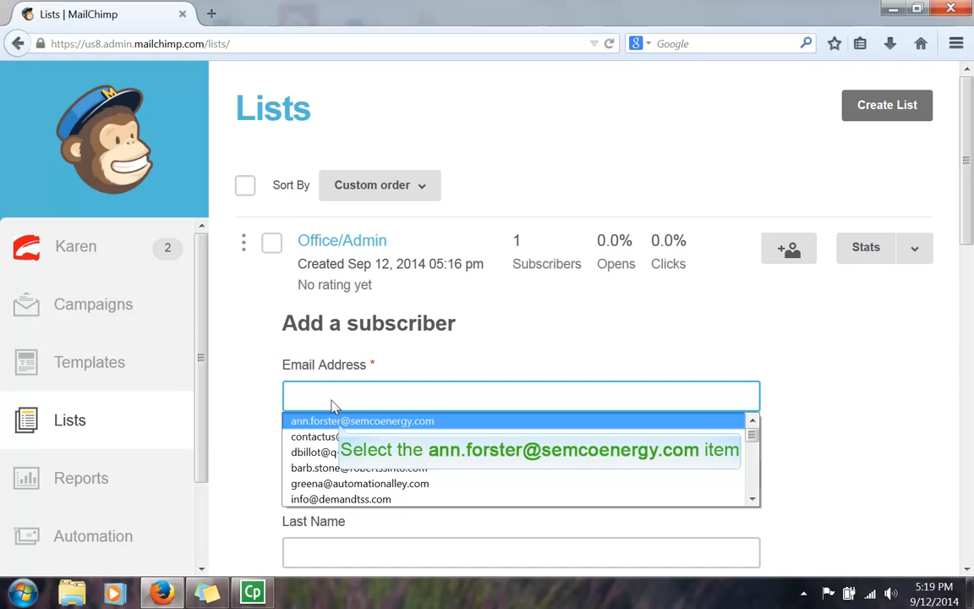
{"action": "left_click", "coordinate": [339, 423]}
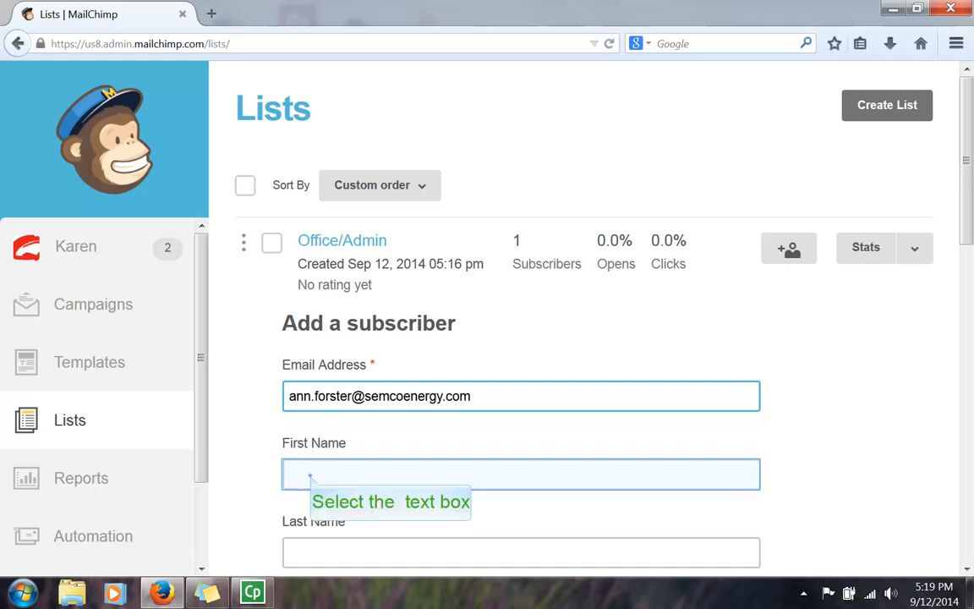
{"action": "left_click", "coordinate": [312, 474]}
{"action": "scroll", "coordinate": [311, 482], "scroll_direction": "down", "scroll_amount": 3}
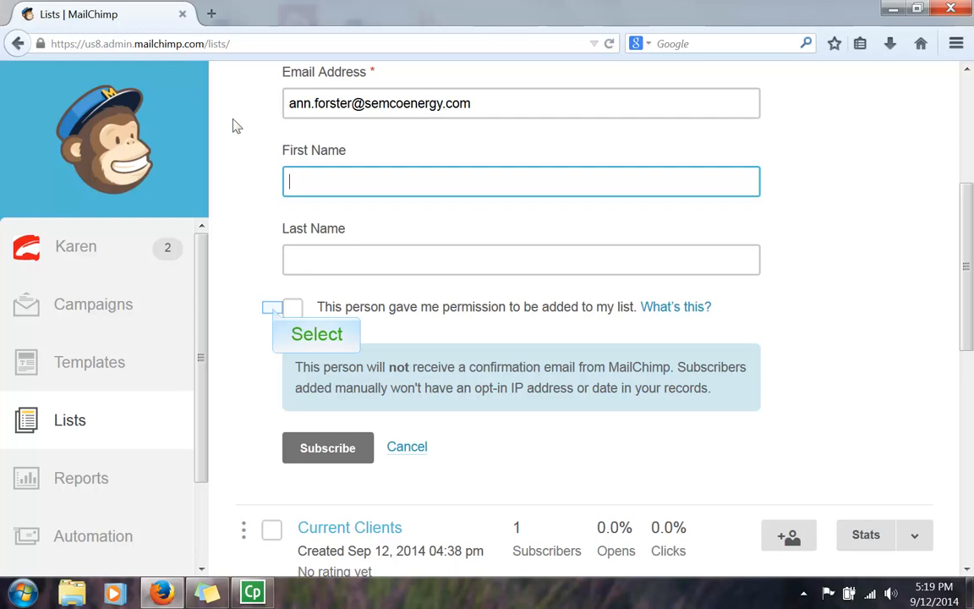
{"action": "left_click", "coordinate": [292, 308]}
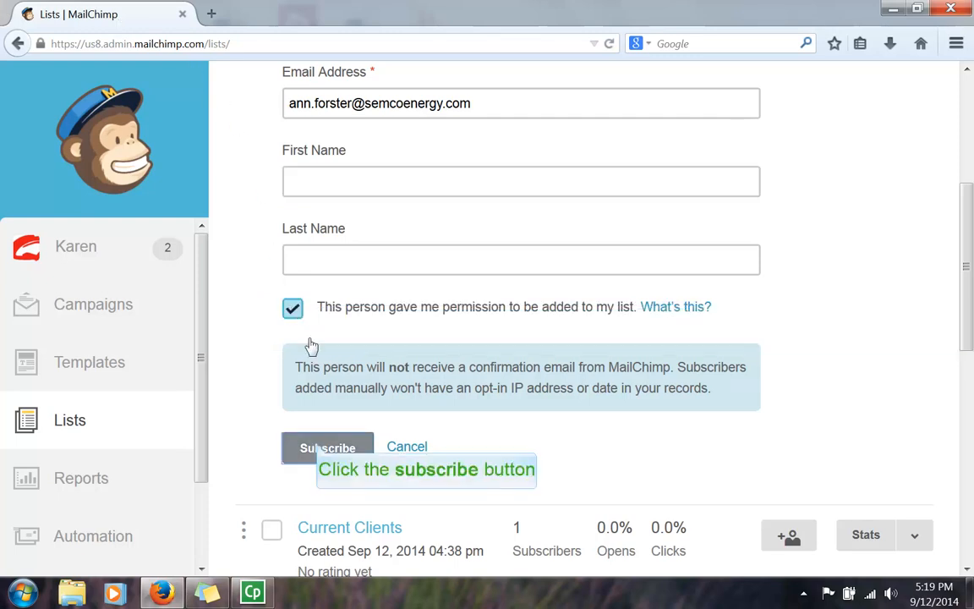
{"action": "left_click", "coordinate": [318, 448]}
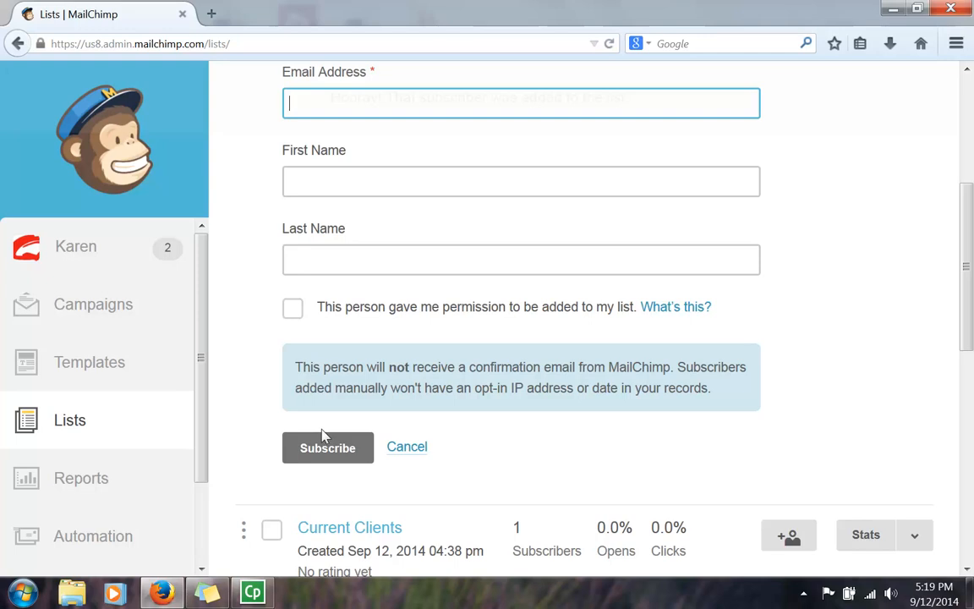
{"action": "scroll", "coordinate": [325, 431], "scroll_direction": "up", "scroll_amount": 3}
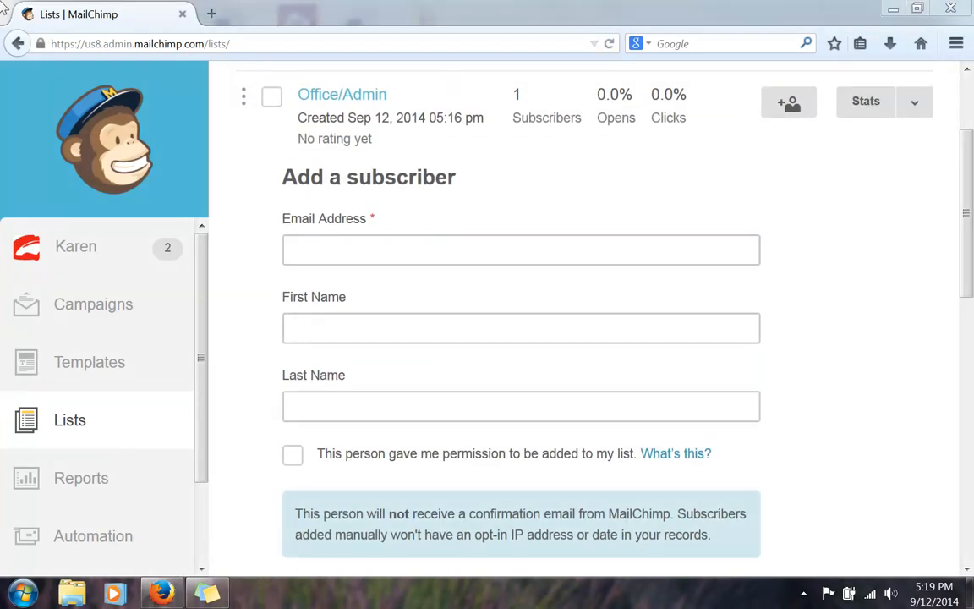